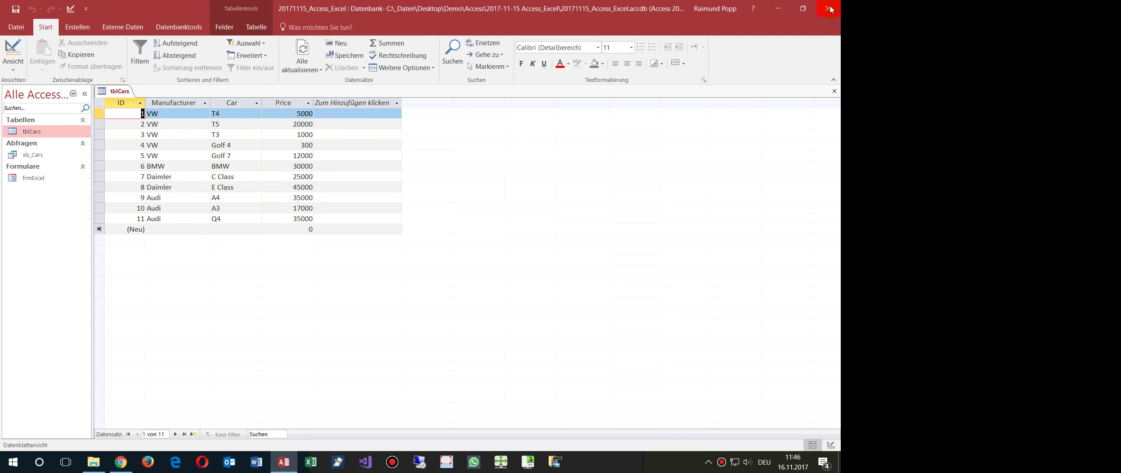
Close the Access database and create a new Microsoft Excel worksheet file in the 2017-11-15 Access_Excel folder
left_click(830, 9)
left_click(373, 261)
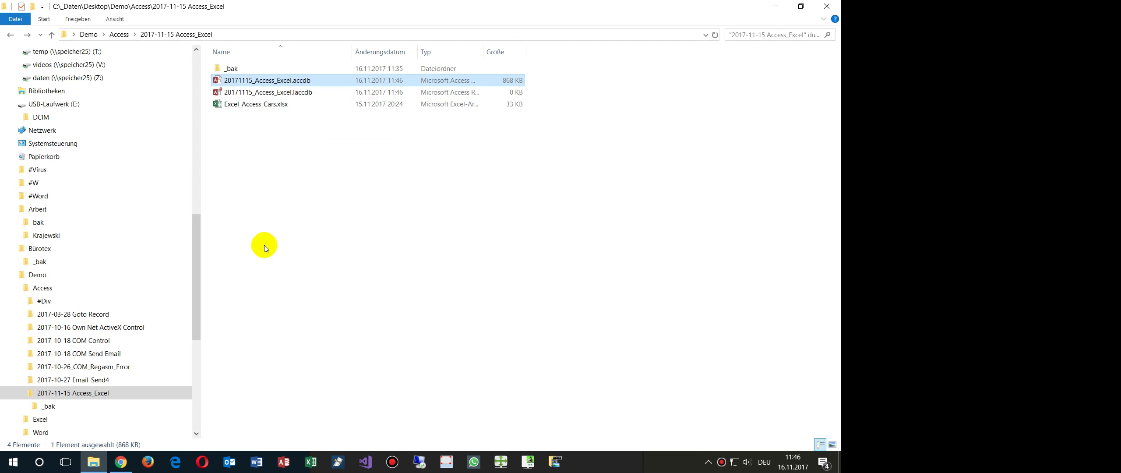
right_click(258, 126)
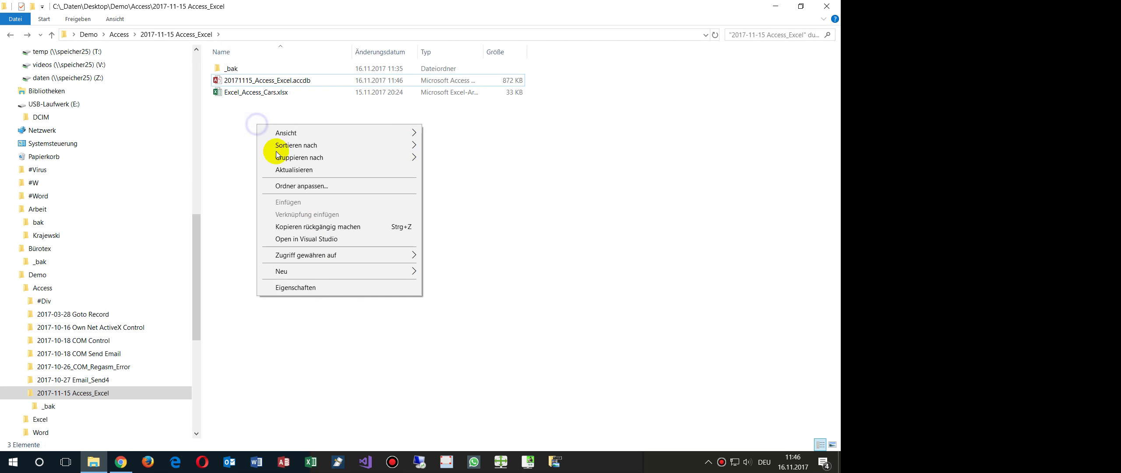
mouse_move(318, 276)
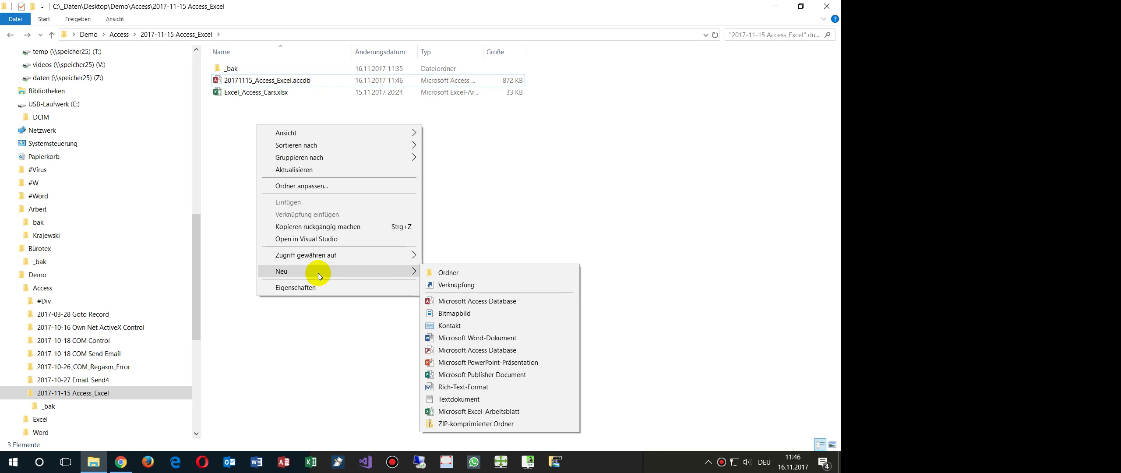
left_click(441, 411)
left_click(262, 162)
Rename the new Excel file to access_data.xlsx and open it in Excel
right_click(244, 105)
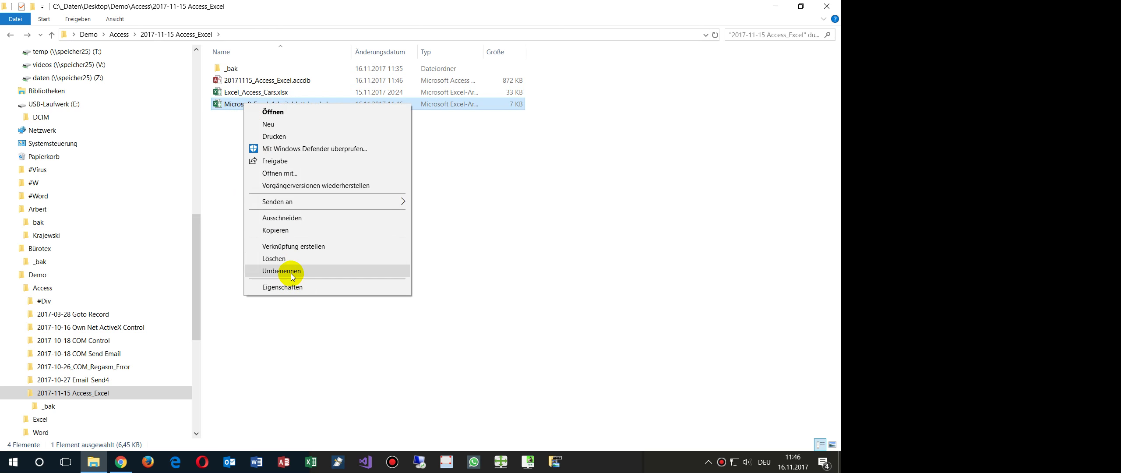
left_click(288, 270)
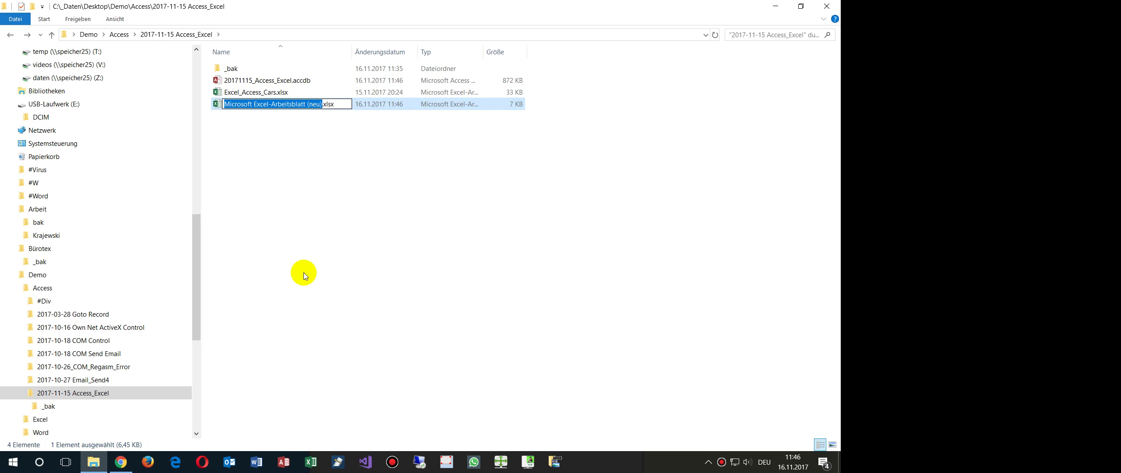
type("data")
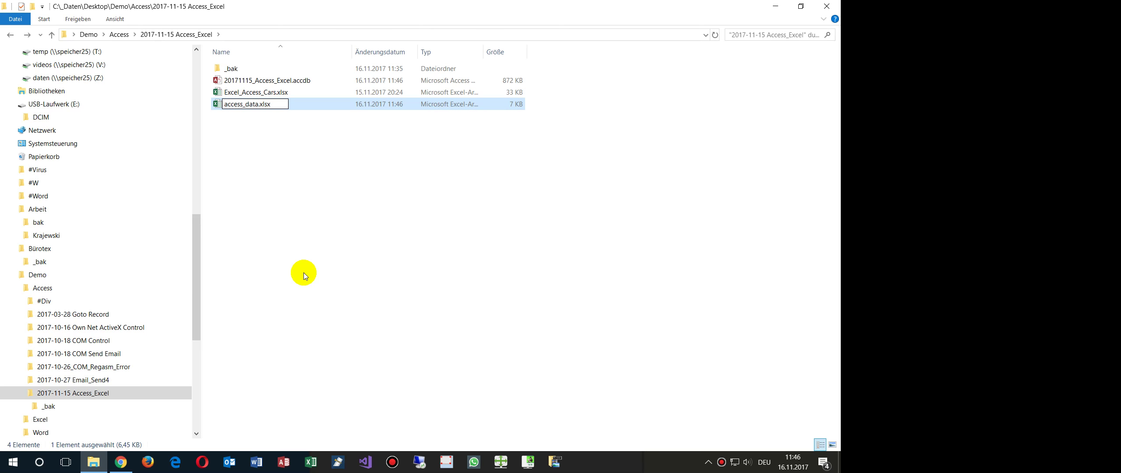
key("Return")
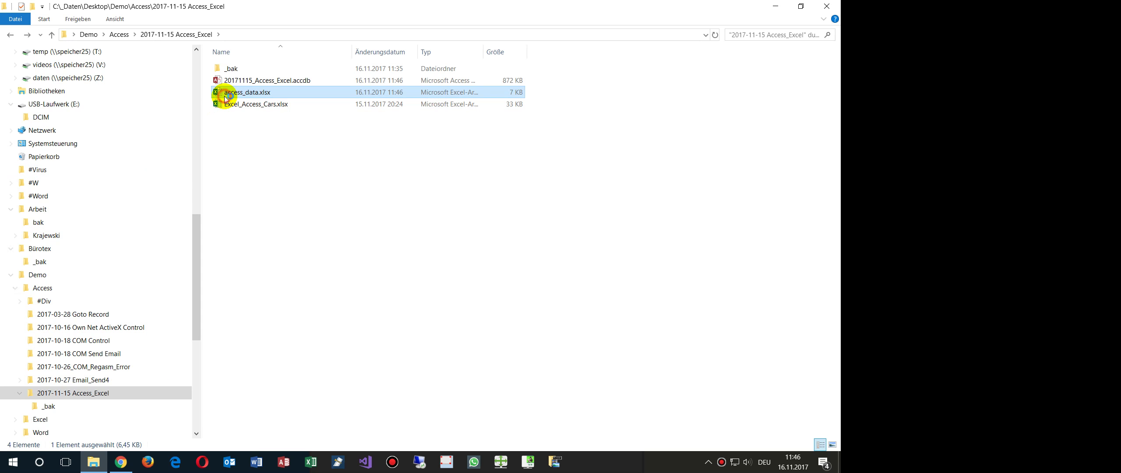
double_click(225, 93)
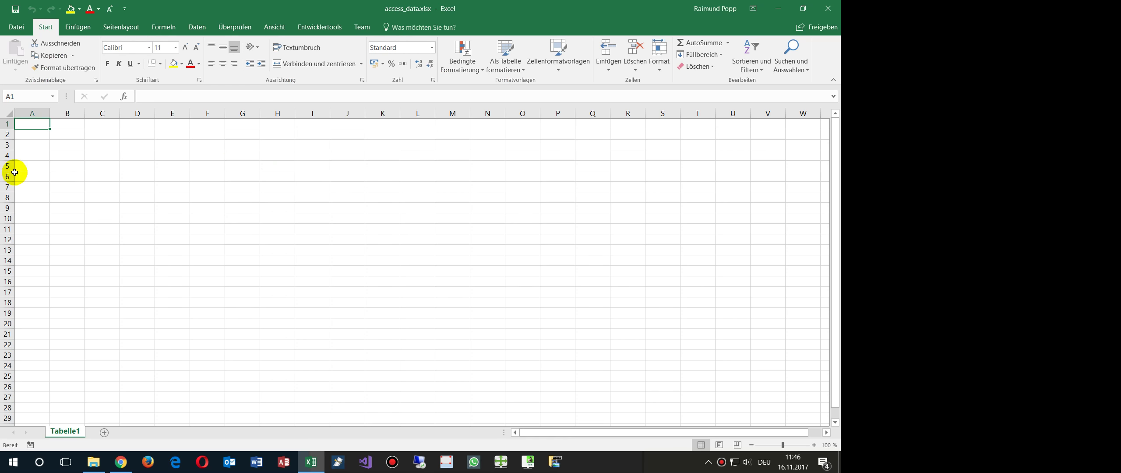
Import data from the Access database 20171115_Access_Excel.accdb, located in Desktop > Demo > Access > 2017-11-15 Access_Excel
left_click(91, 155)
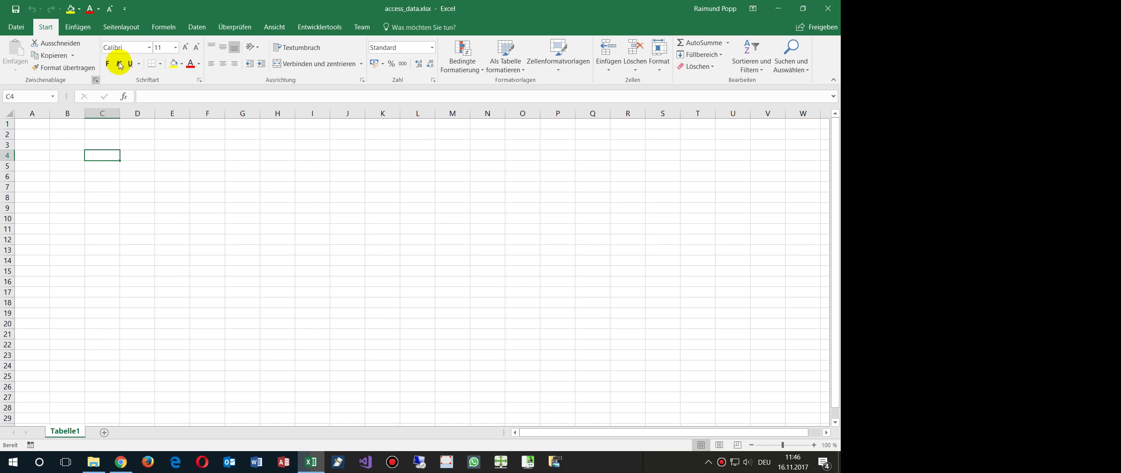
left_click(198, 28)
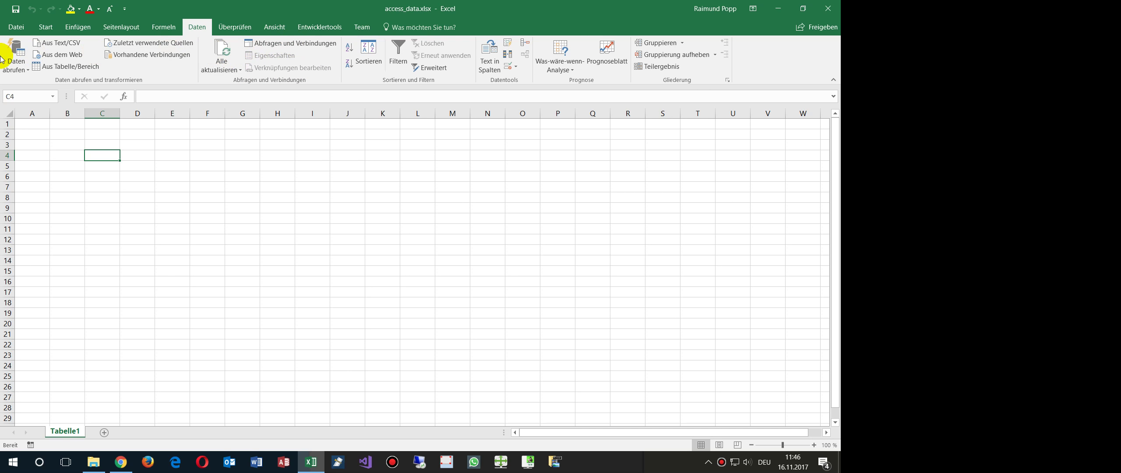
left_click(18, 68)
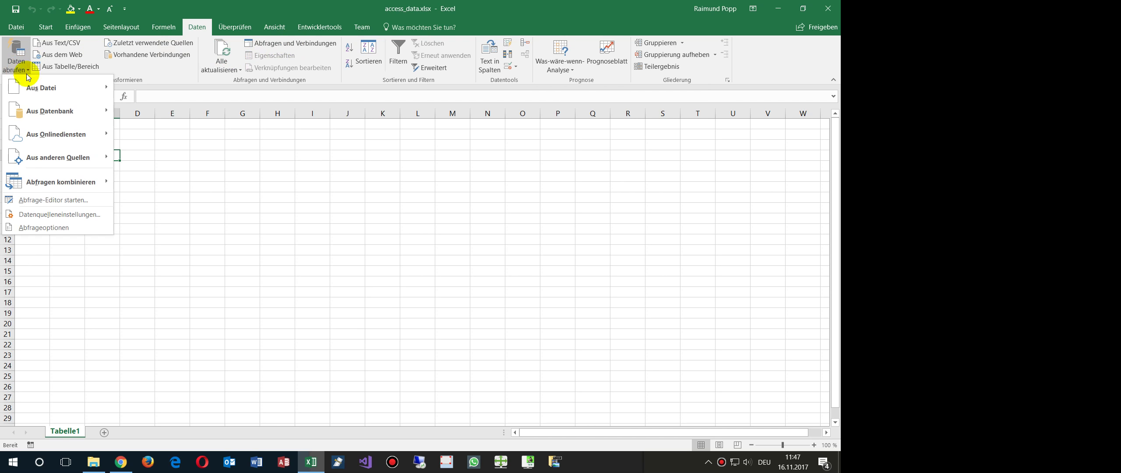
mouse_move(37, 113)
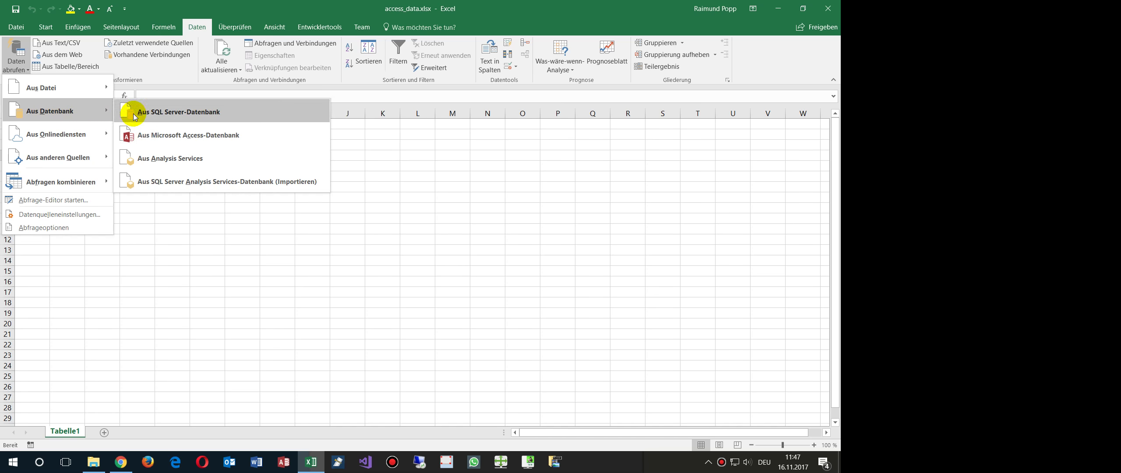
left_click(165, 136)
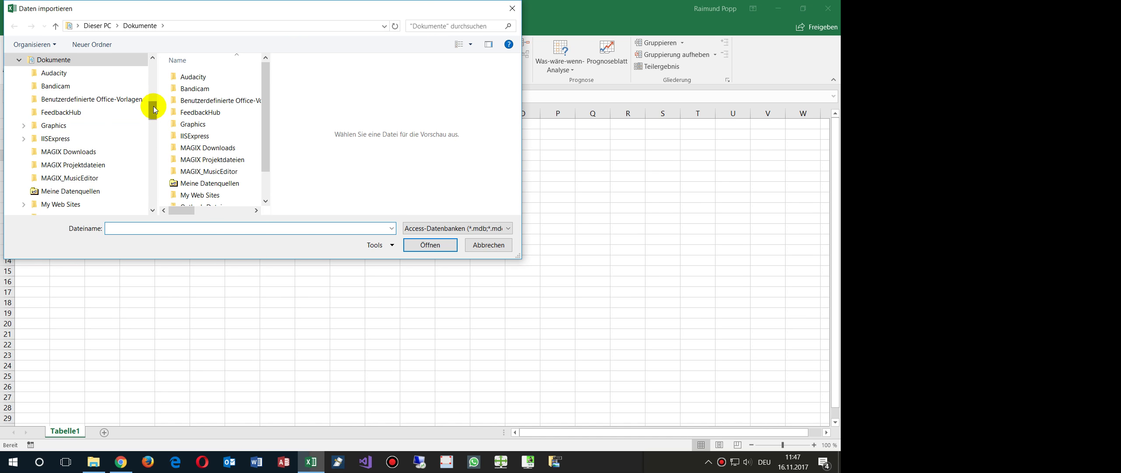
left_click_drag(153, 109, 148, 71)
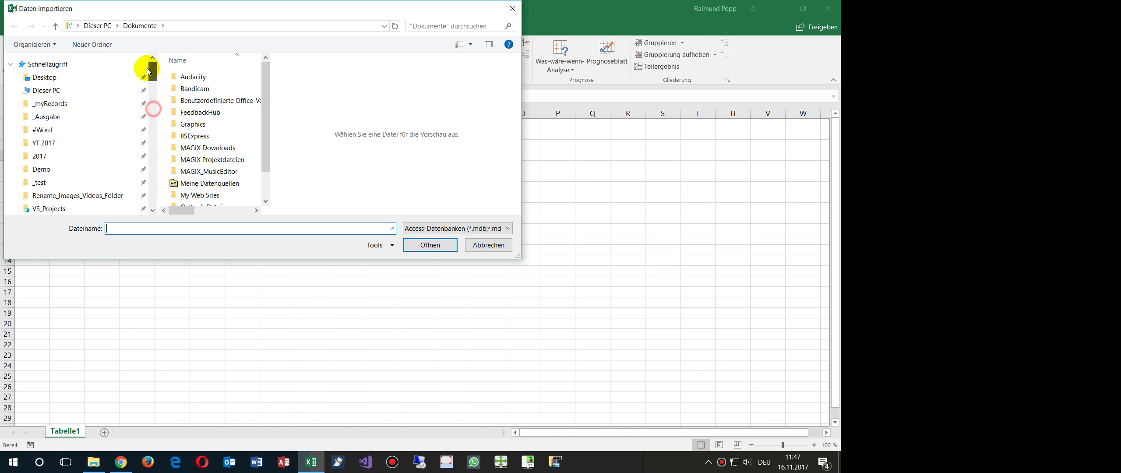
left_click(52, 81)
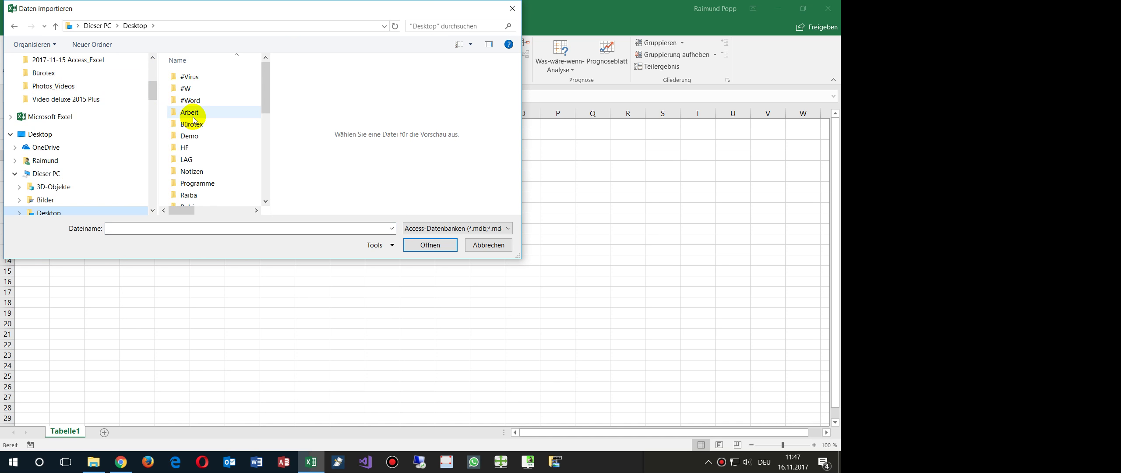
left_click(191, 135)
double_click(191, 135)
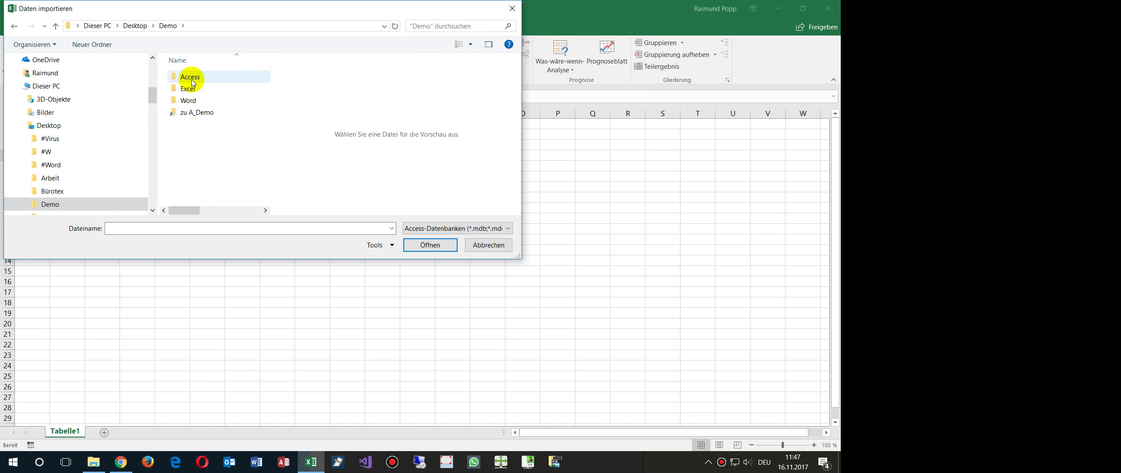
double_click(189, 77)
double_click(248, 161)
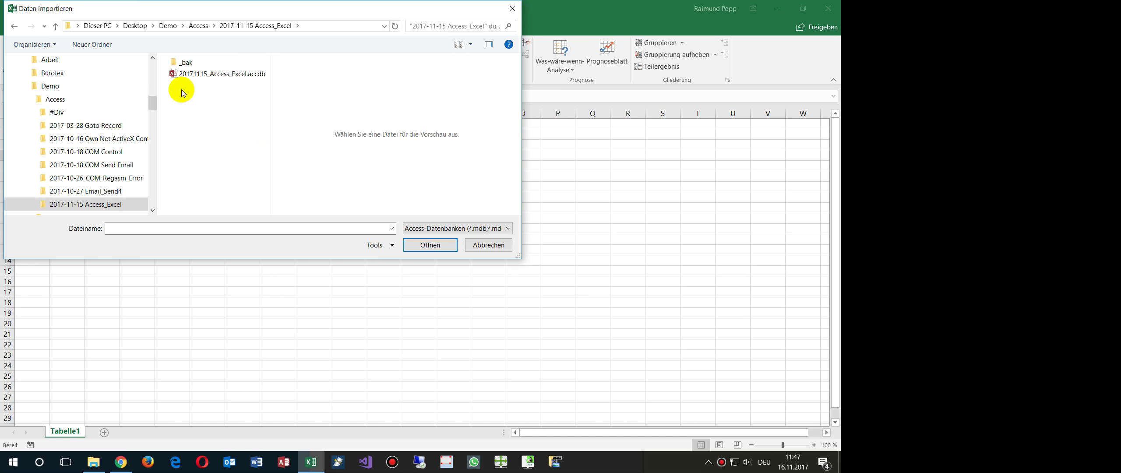
left_click(182, 73)
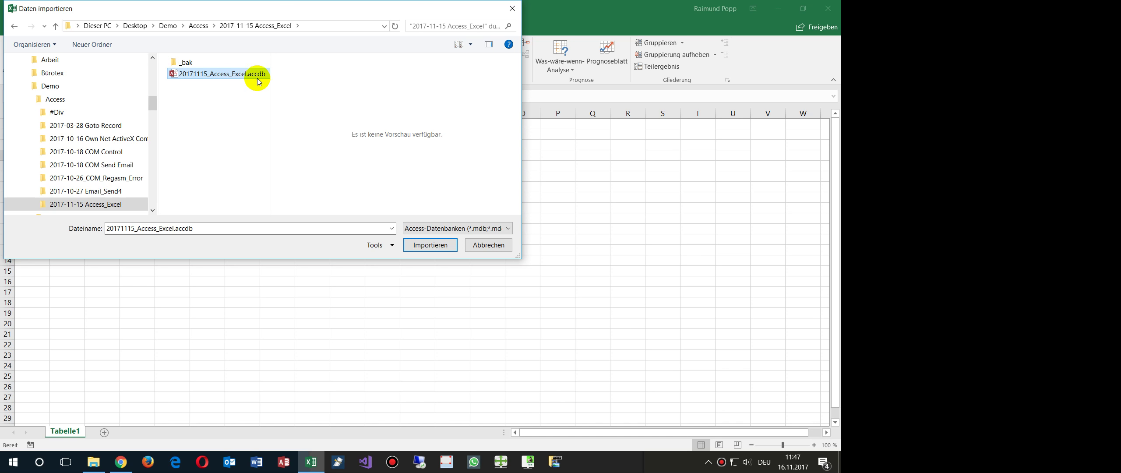
left_click(417, 245)
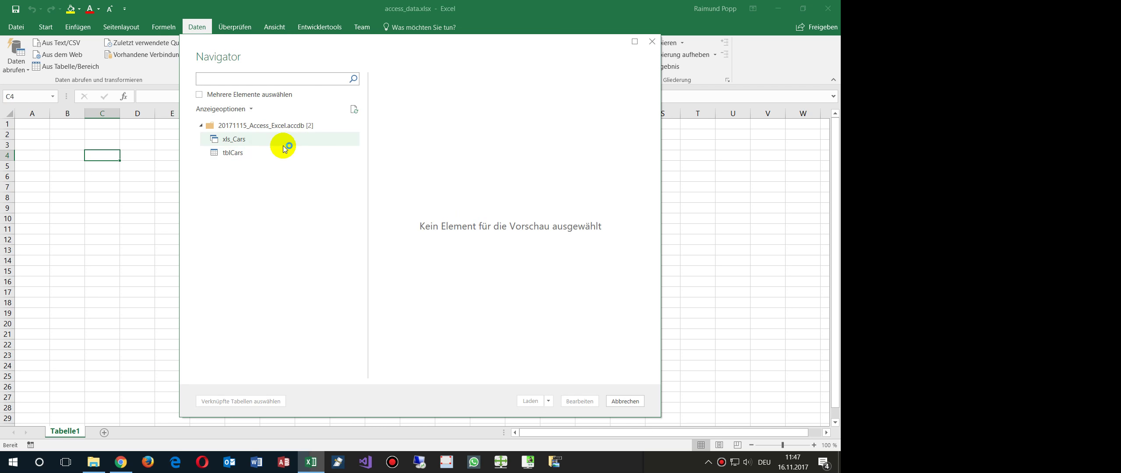
Preview the xls_Cars query and the tblCars table, and load xls_Cars into the workbook
left_click_drag(259, 51, 227, 23)
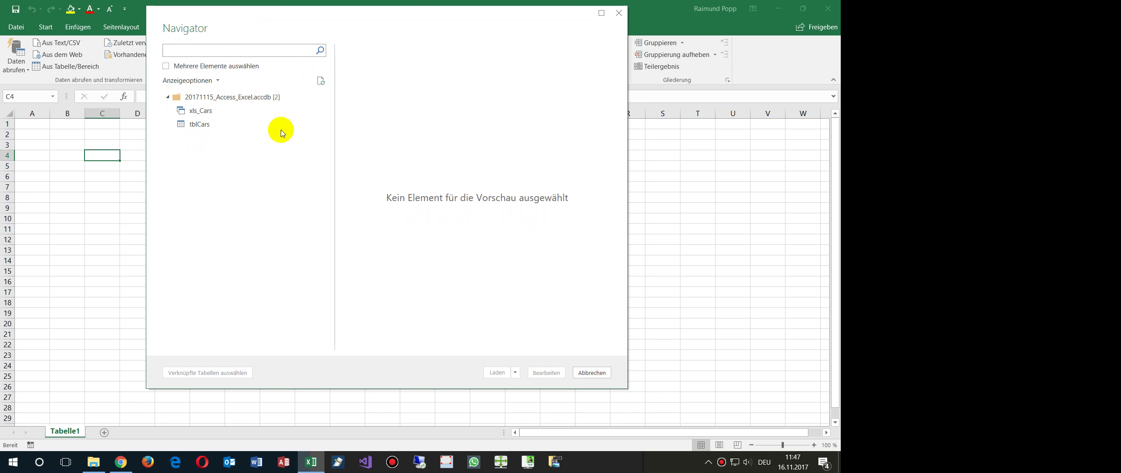
left_click(207, 112)
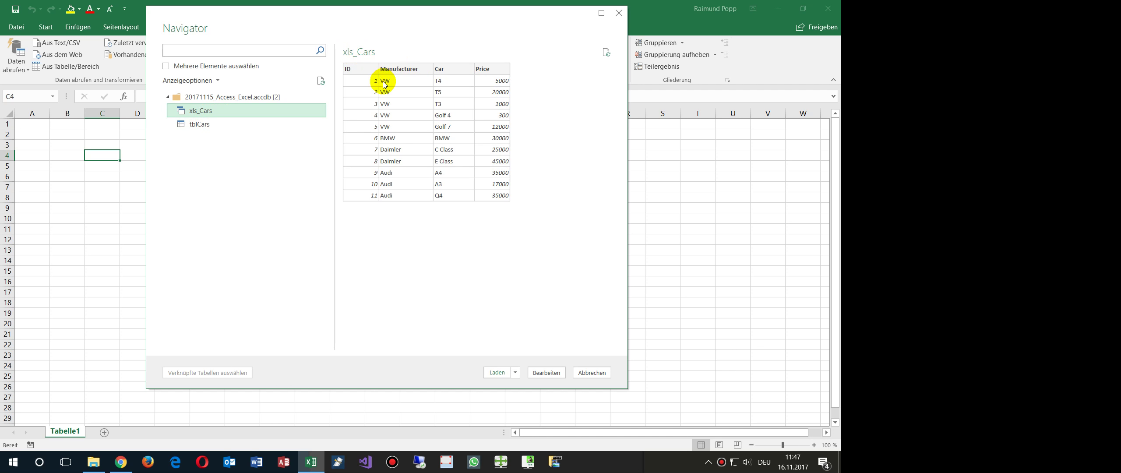
left_click(201, 125)
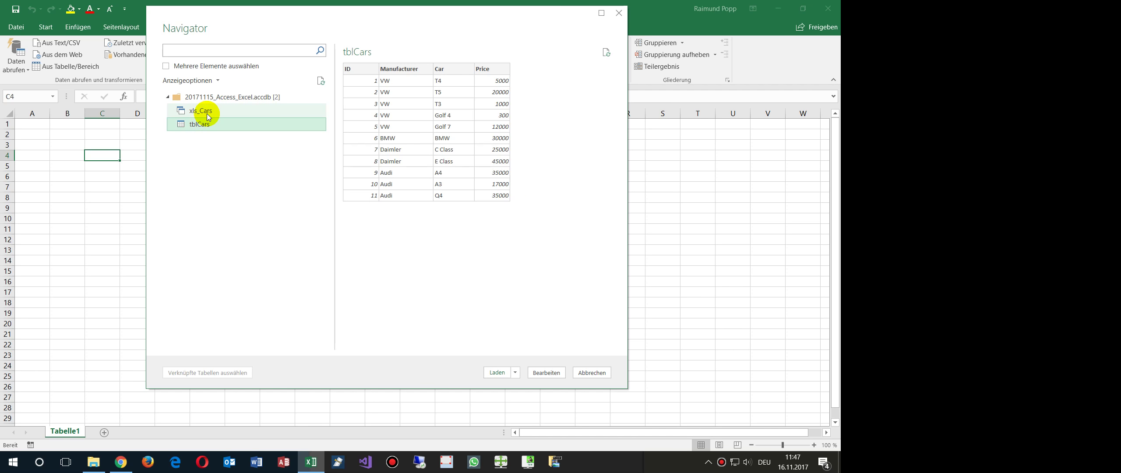
left_click(204, 110)
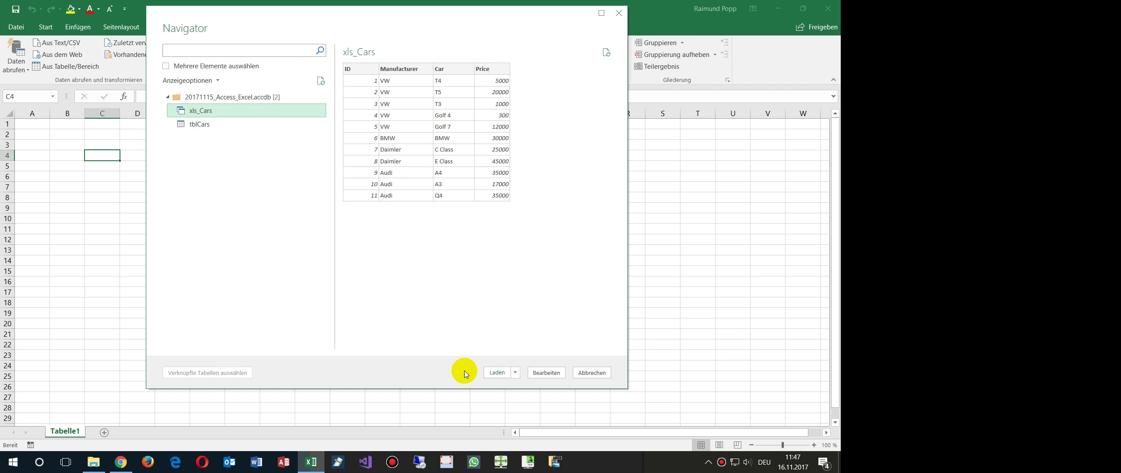
left_click(497, 372)
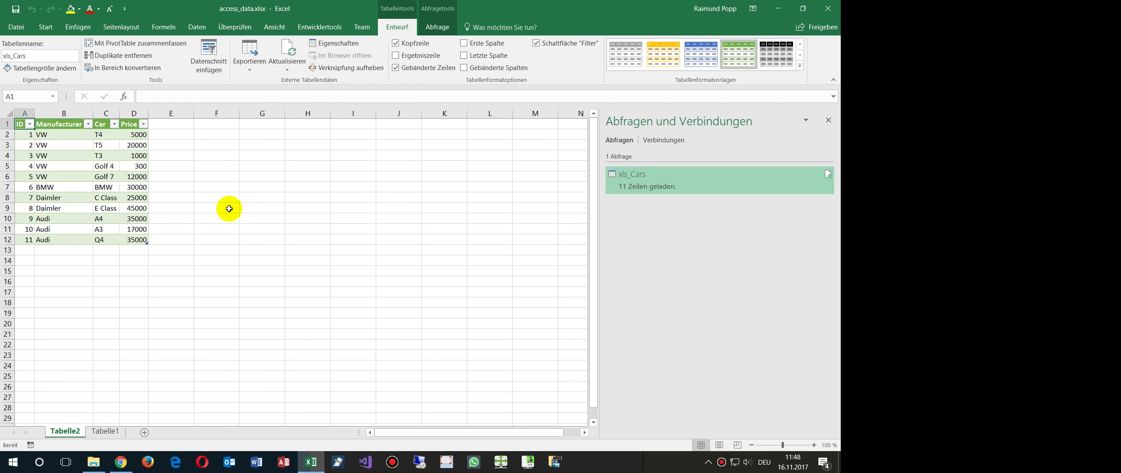
Create a PivotTable at cell B3 of Tabelle1, using the workbook connection "Abfrage - xls_Cars" as external data source
left_click(105, 431)
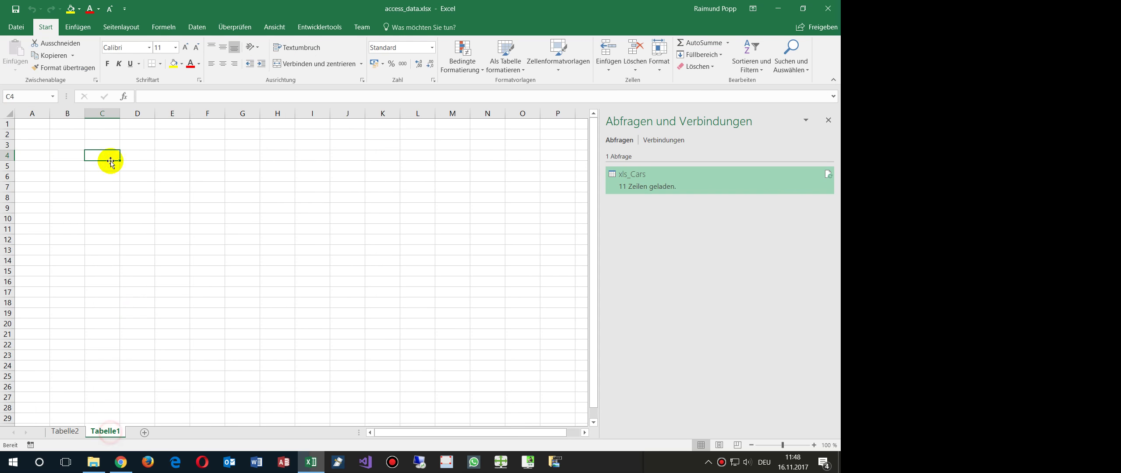
left_click(67, 145)
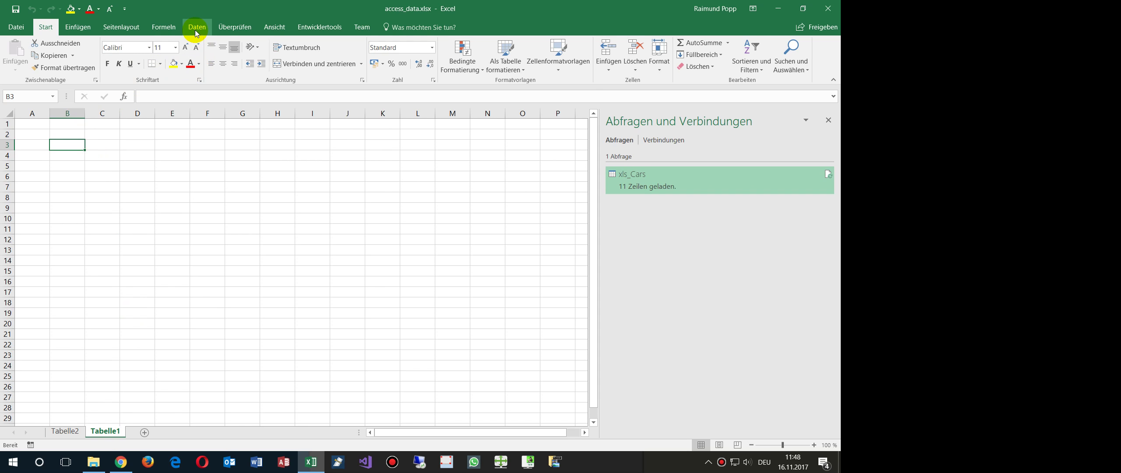
left_click(83, 29)
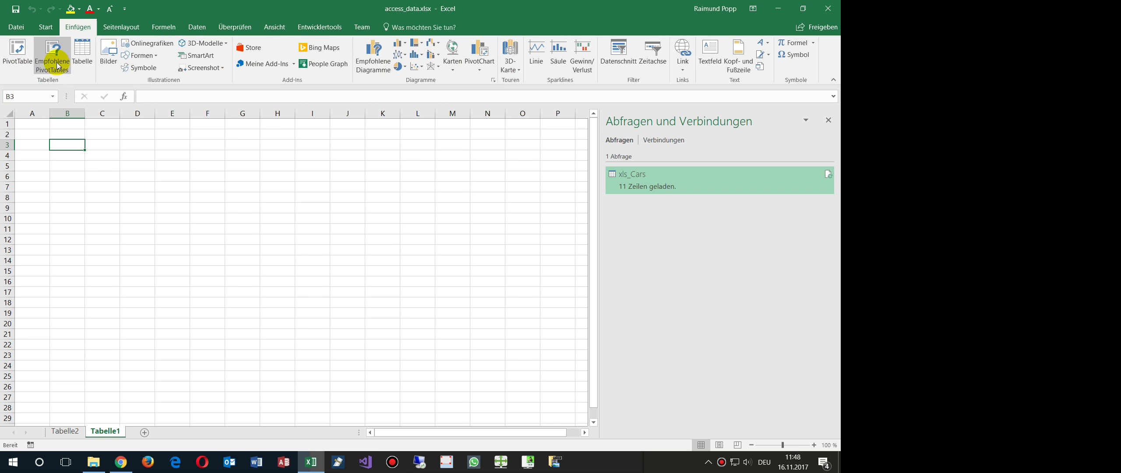
left_click(18, 54)
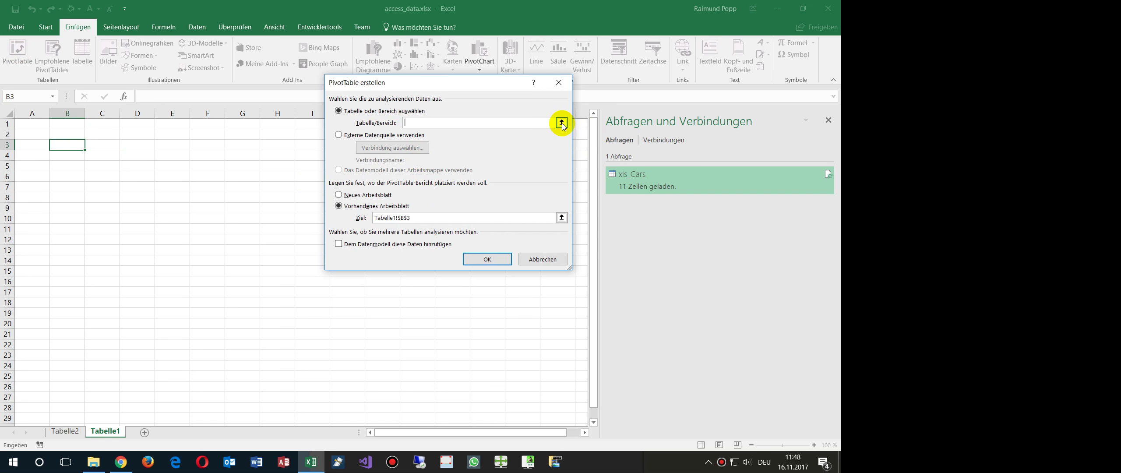
left_click(356, 135)
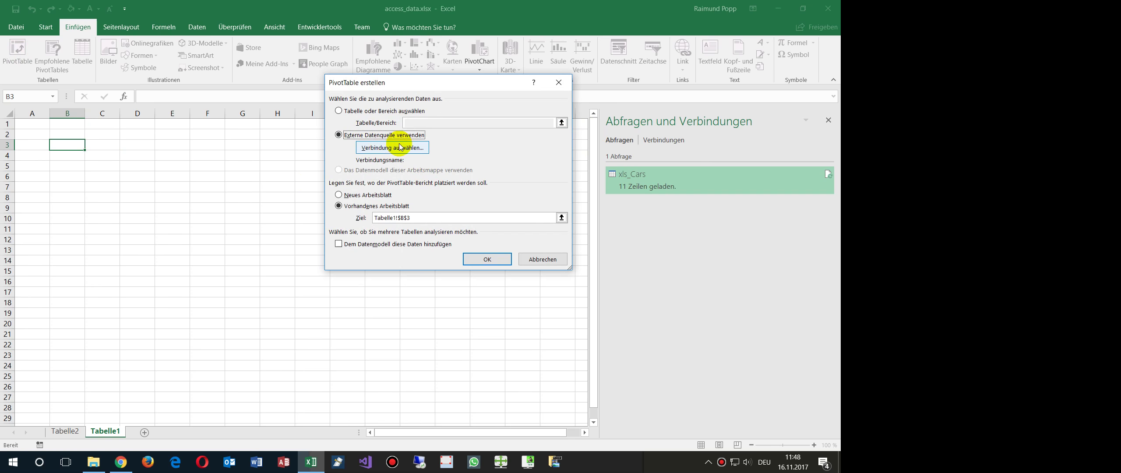
left_click(421, 147)
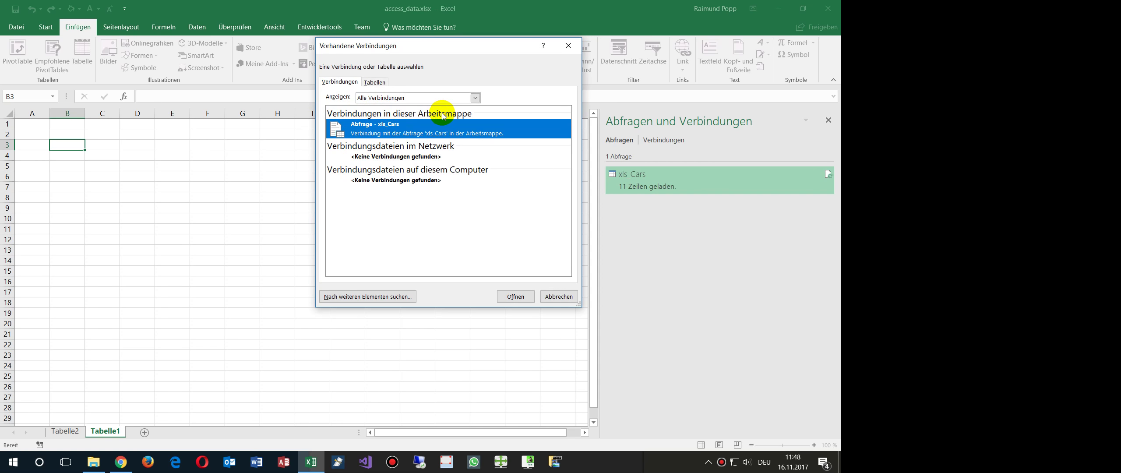
left_click(516, 298)
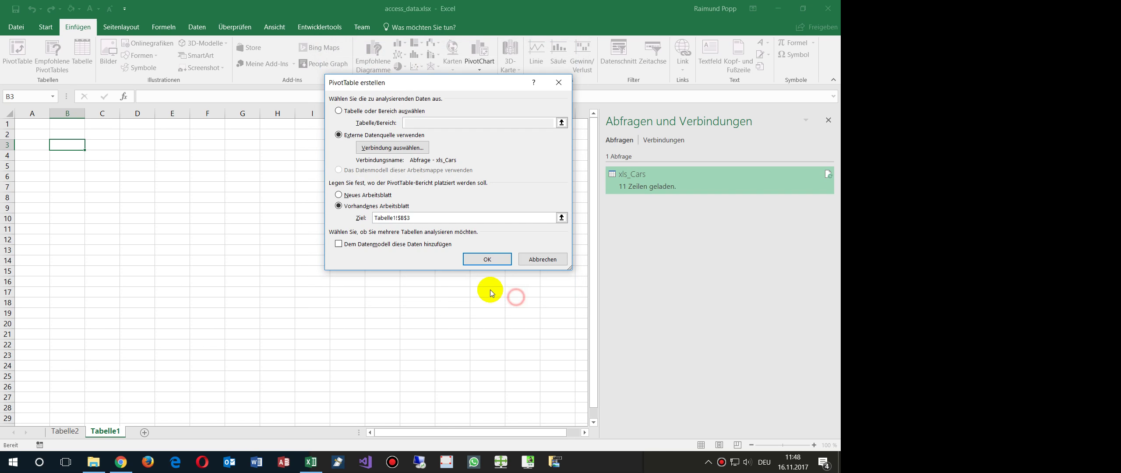
left_click(485, 260)
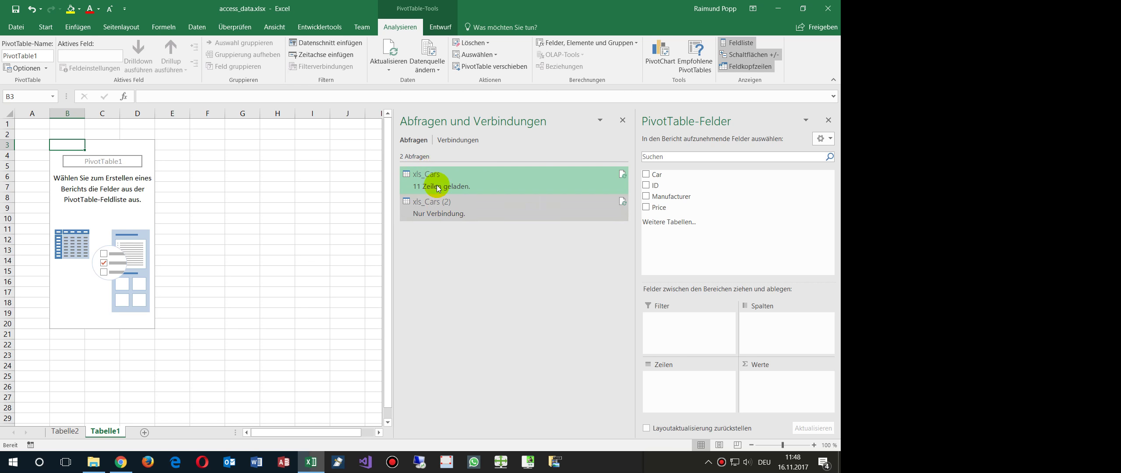
Close the queries and connections pane, keeping the empty PivotTable on Tabelle1 selected
left_click(440, 211)
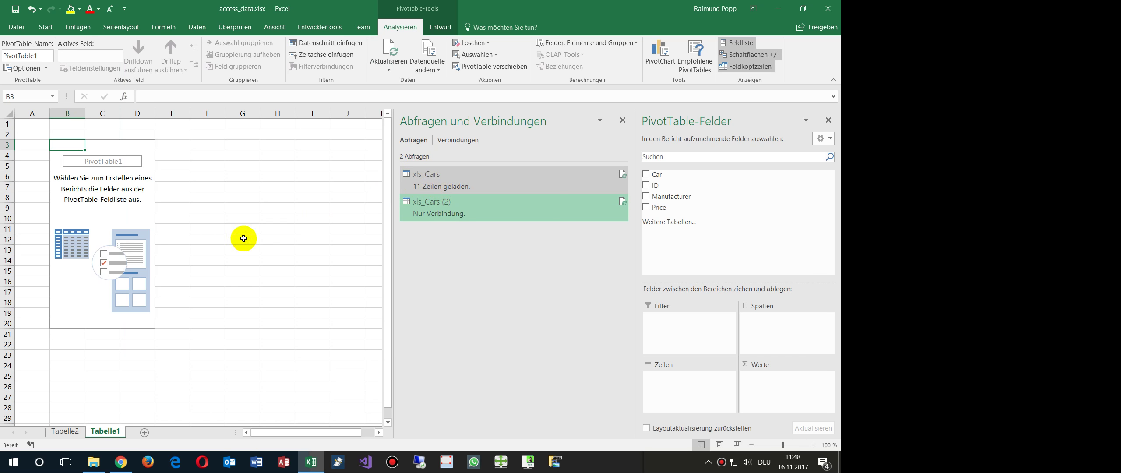
left_click(178, 154)
left_click(123, 189)
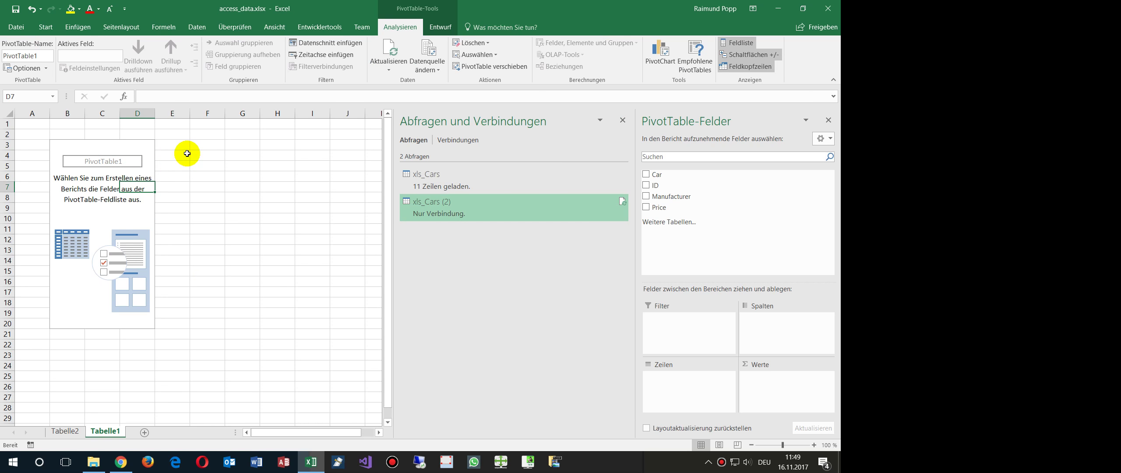
left_click(622, 121)
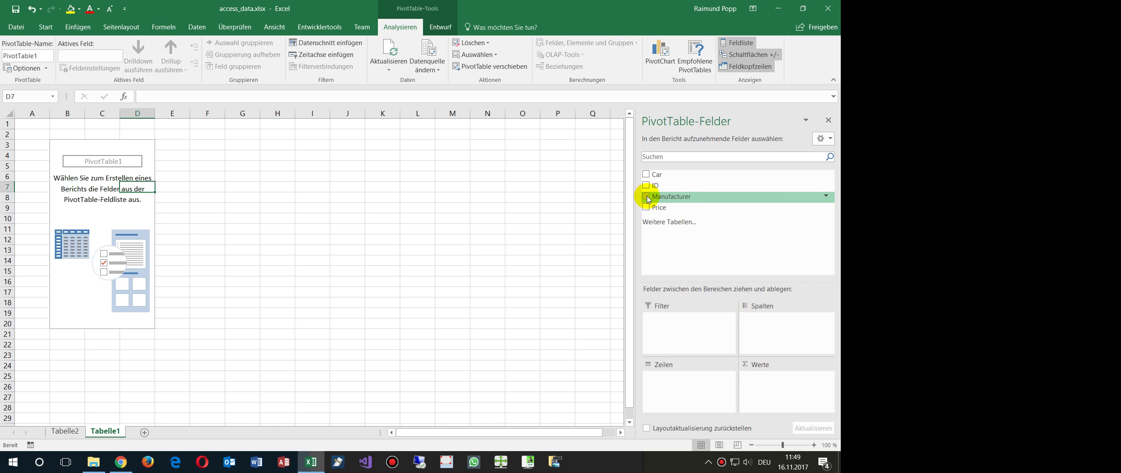
Add Manufacturer as the PivotTable's row field and Price as its summed value field
left_click_drag(647, 198, 675, 380)
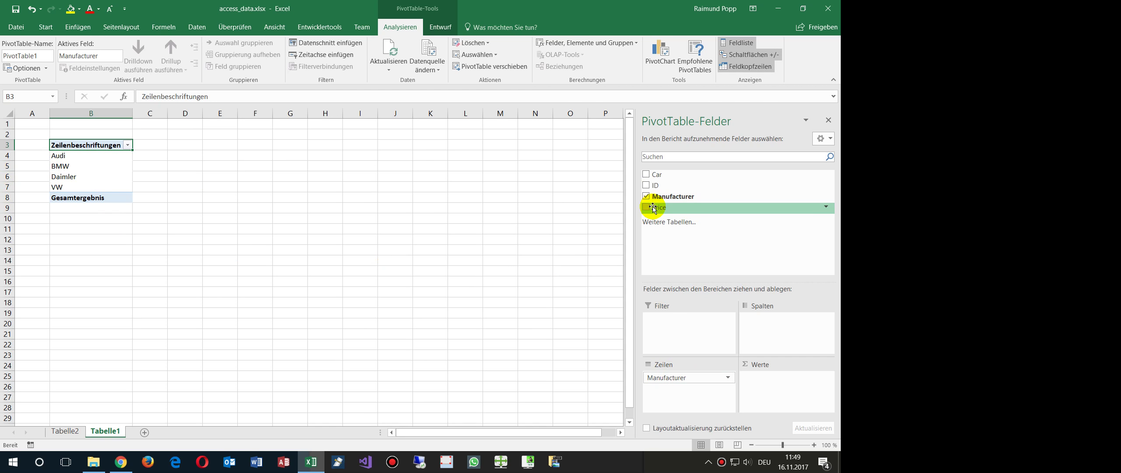
left_click_drag(654, 209, 775, 387)
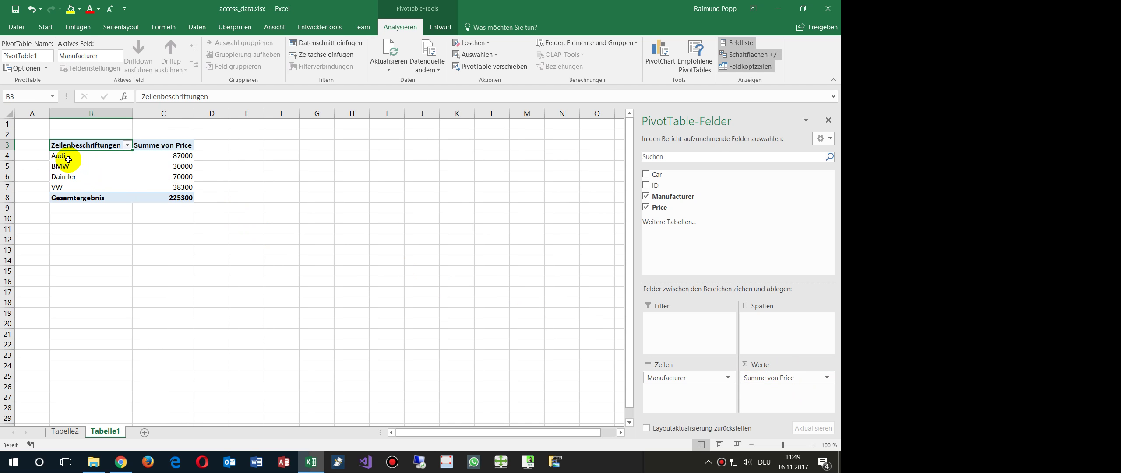
Compare the VW rows and their prices in the Tabelle2 source table with the VW total in the PivotTable on Tabelle1
left_click(65, 430)
left_click_drag(52, 136, 55, 178)
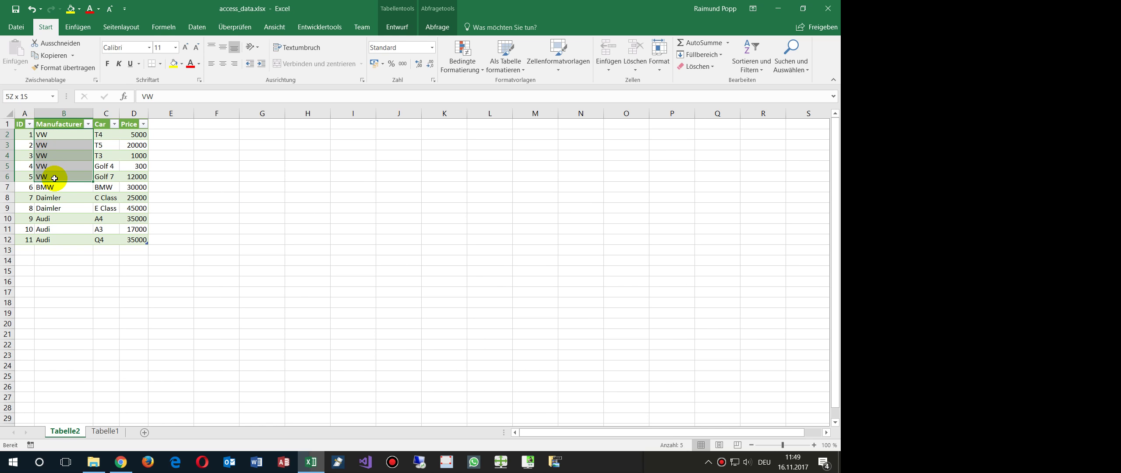
left_click_drag(134, 125, 142, 178)
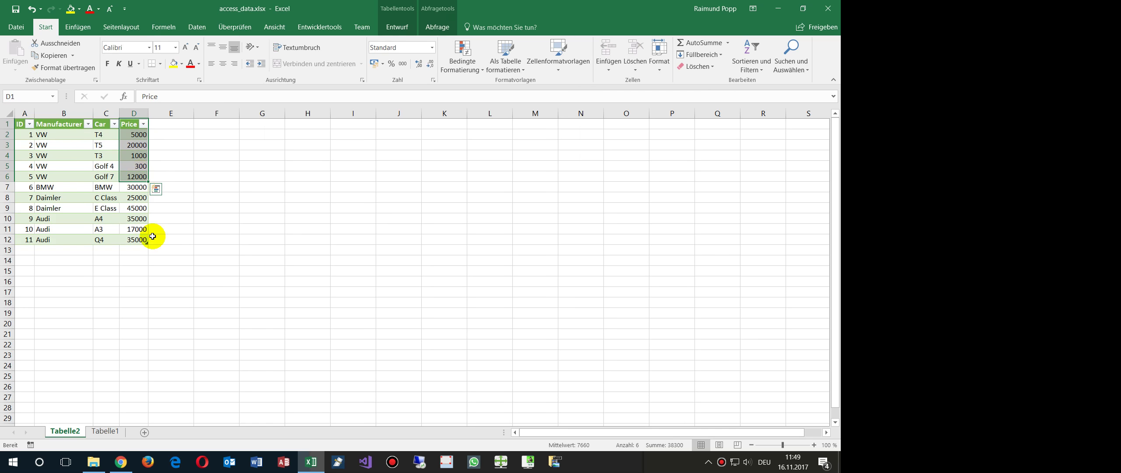
left_click(108, 430)
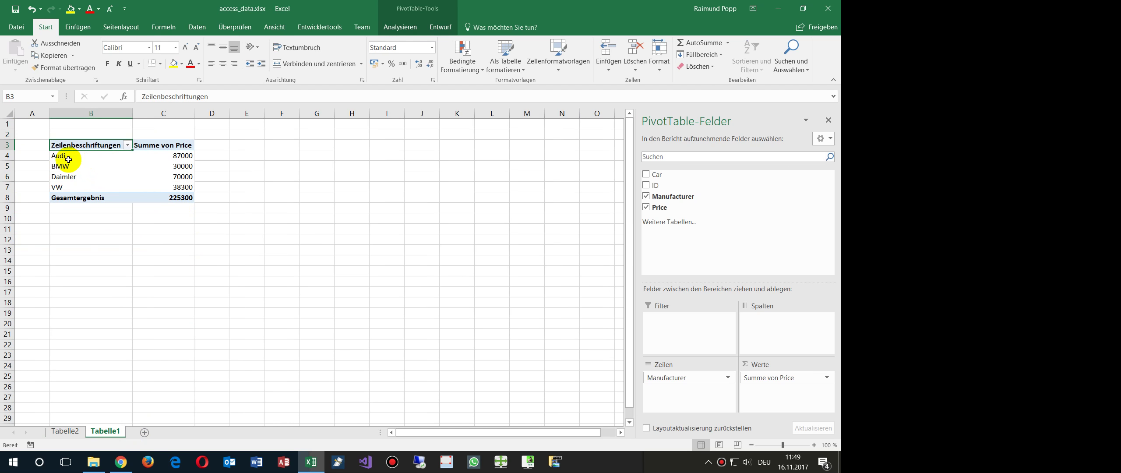
left_click_drag(61, 188, 154, 192)
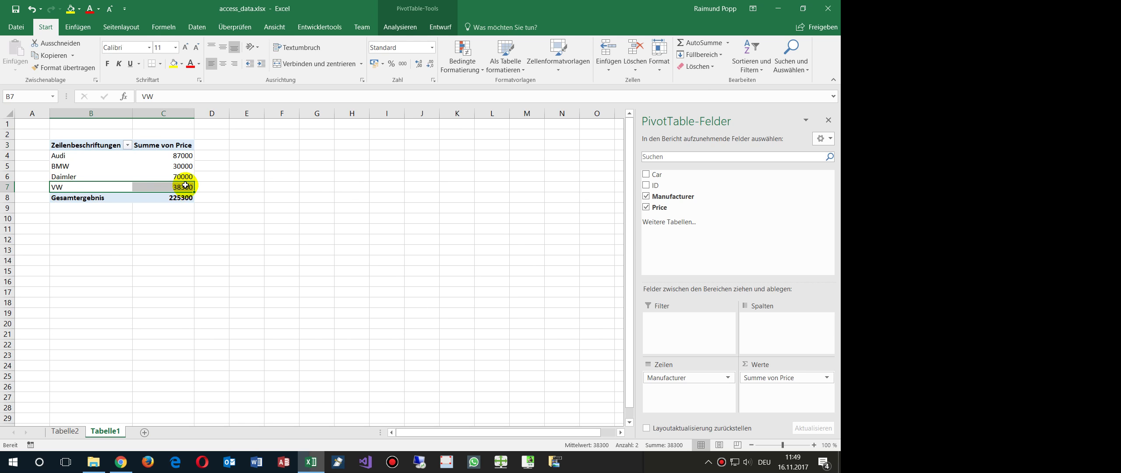
Add the Car field to the PivotTable rows beneath Manufacturer
left_click(826, 379)
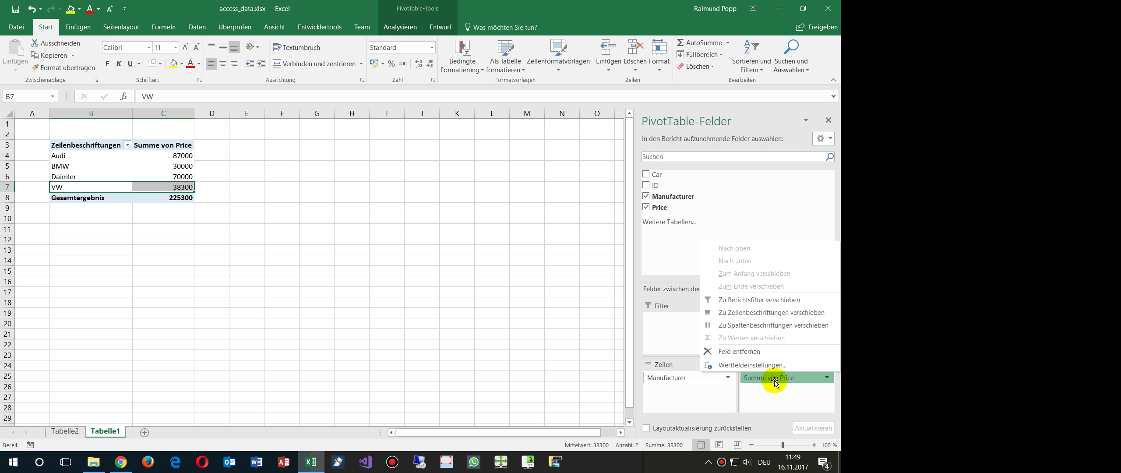
left_click(671, 342)
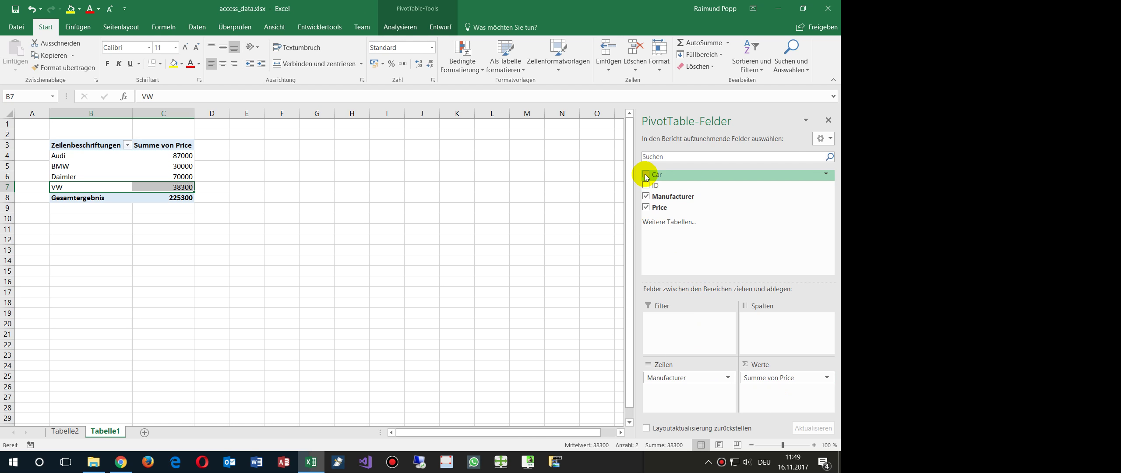
left_click_drag(646, 177, 676, 389)
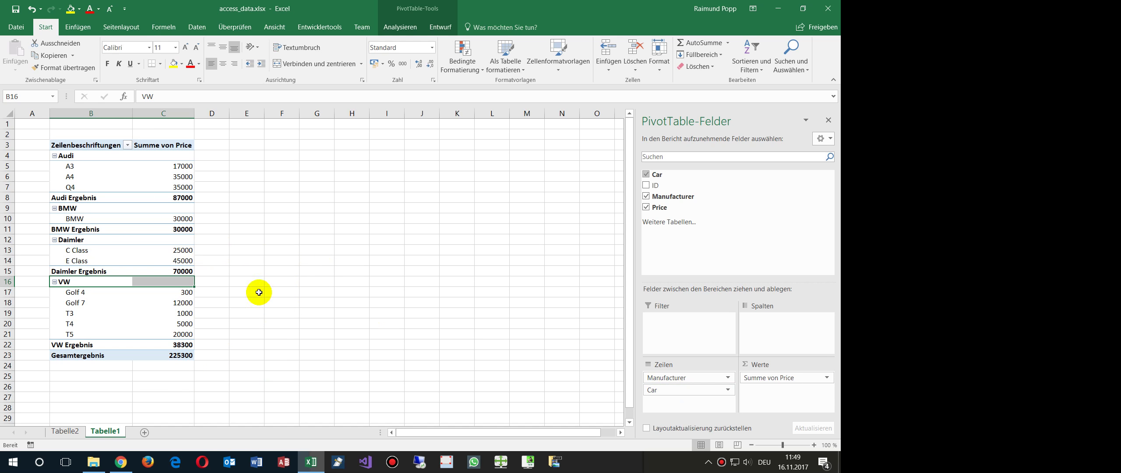
Examine the connection definition in the properties of the query xls_Cars (2)
left_click(195, 30)
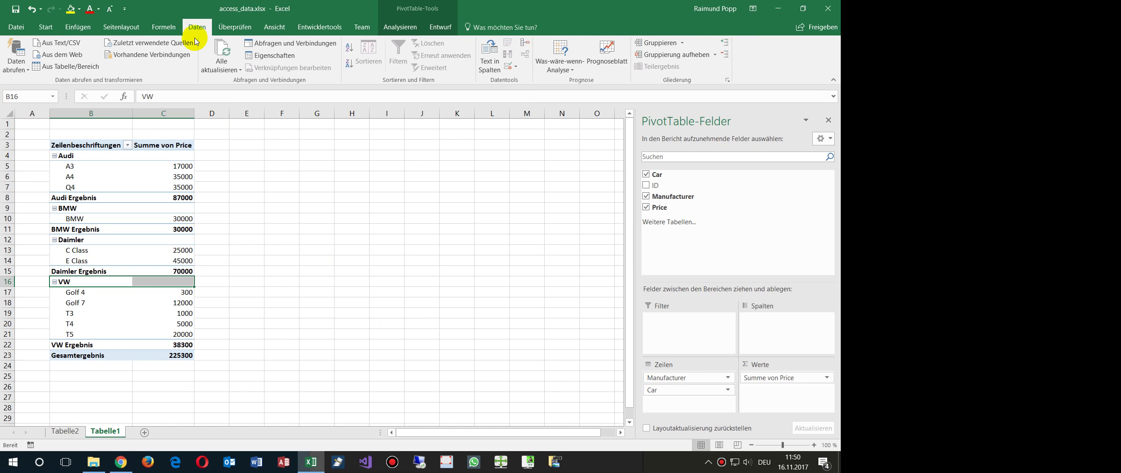
left_click(268, 45)
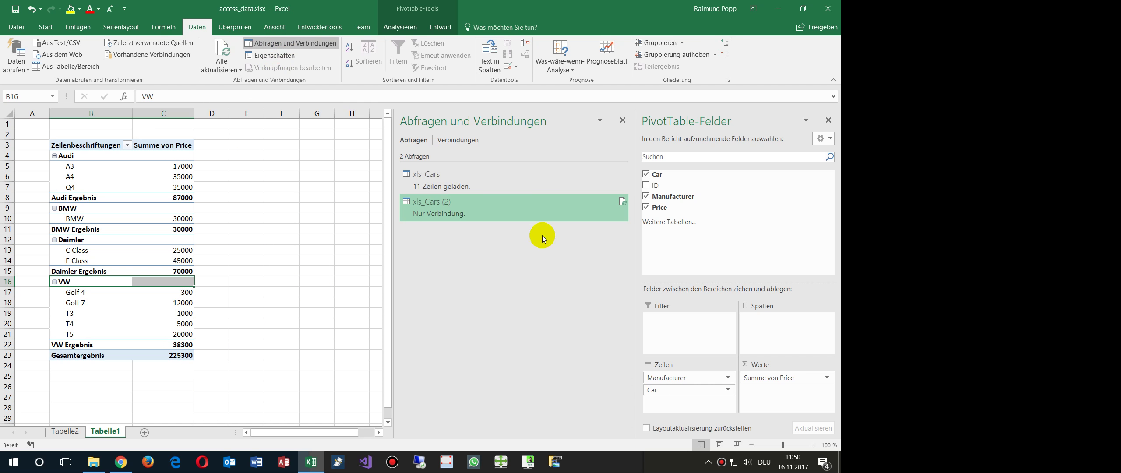
right_click(448, 210)
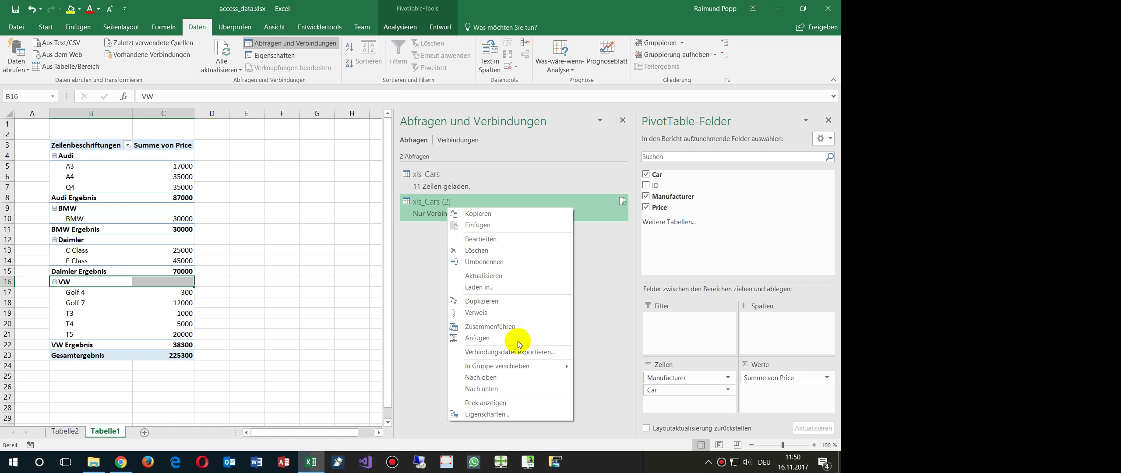
left_click(495, 414)
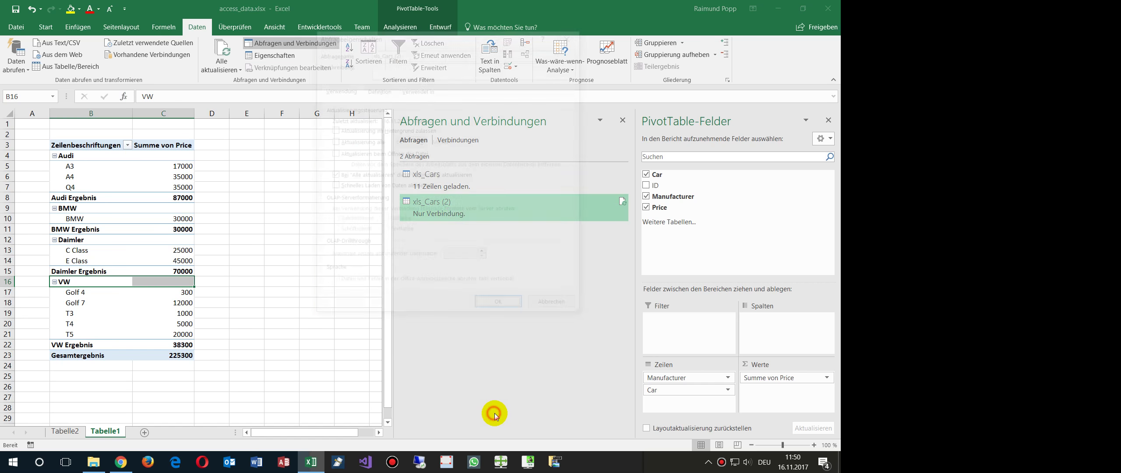
left_click(376, 87)
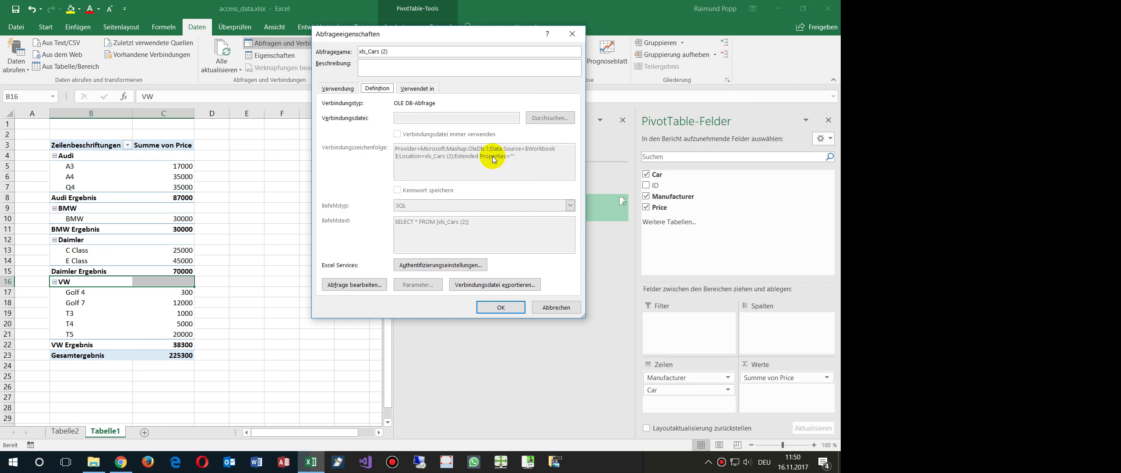
left_click_drag(407, 35, 355, 32)
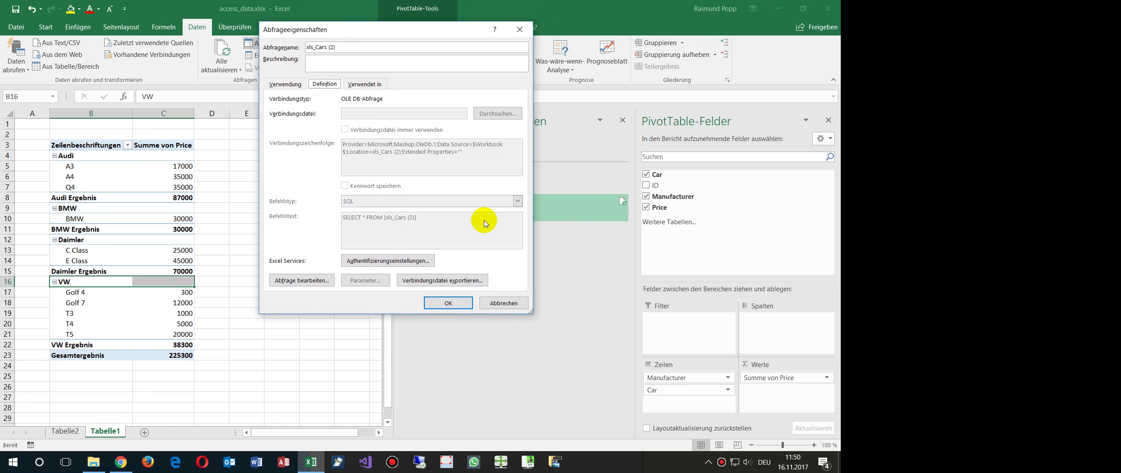
left_click(446, 302)
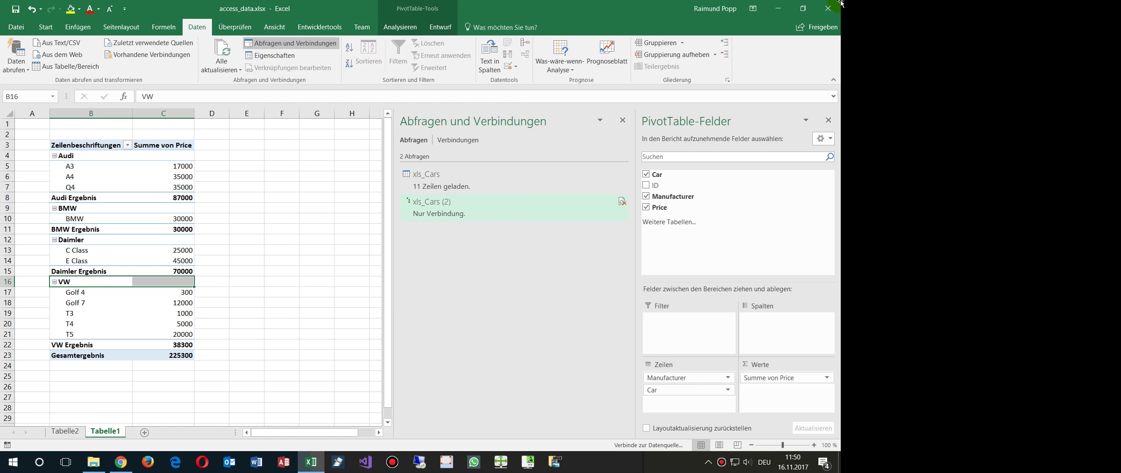
Save and close the workbook, and reopen access_data.xlsx with its external data connections enabled
left_click(834, 4)
left_click(367, 242)
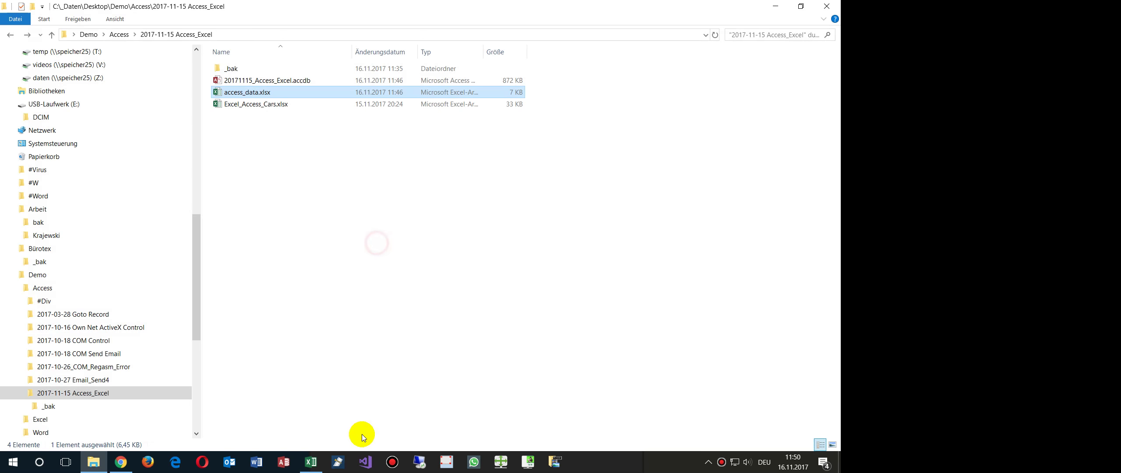
double_click(233, 94)
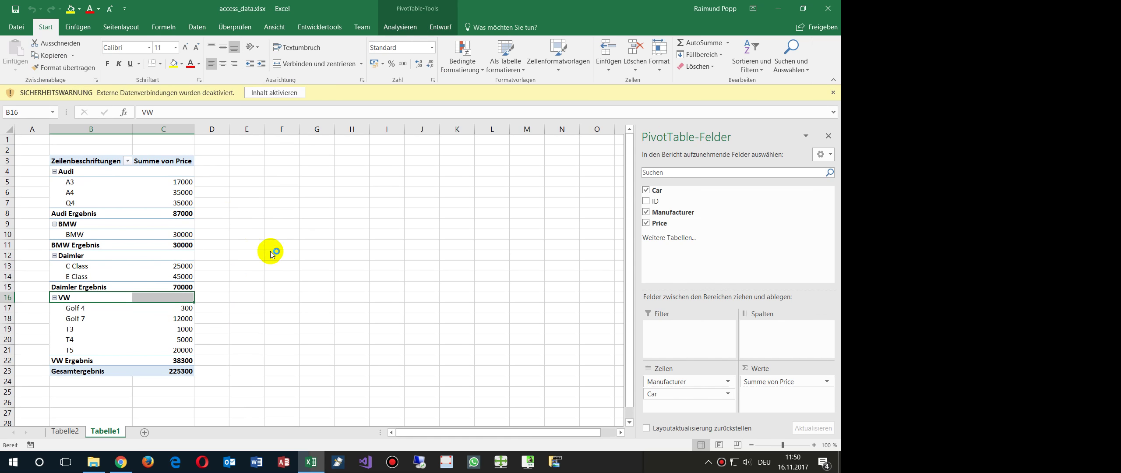
left_click(268, 93)
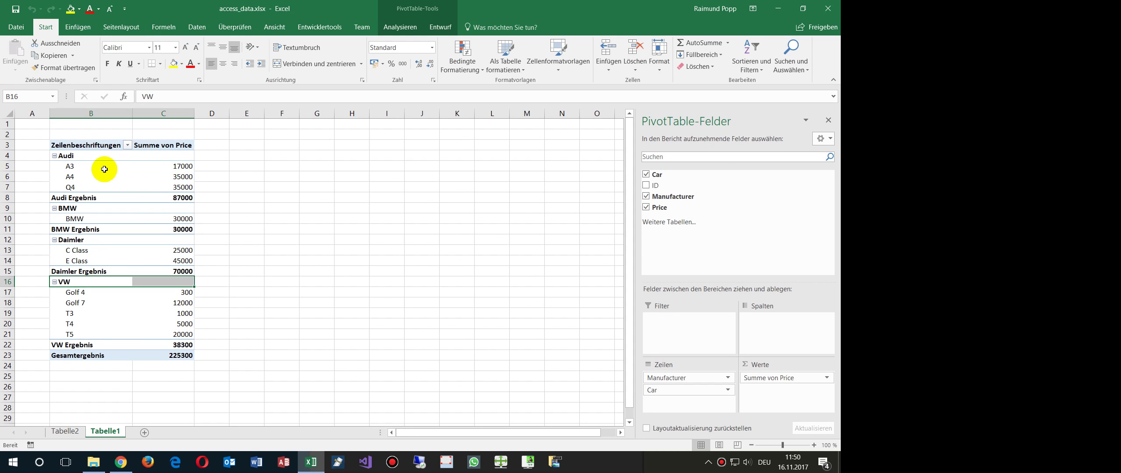
Refresh the PivotTable on Tabelle1, and close the workbook with its changes saved
left_click(142, 177)
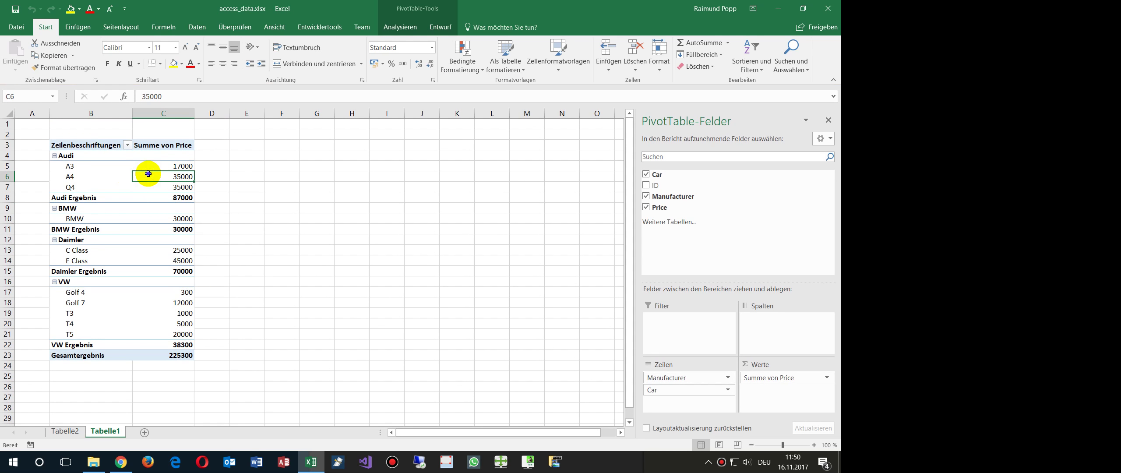
right_click(149, 175)
left_click(184, 222)
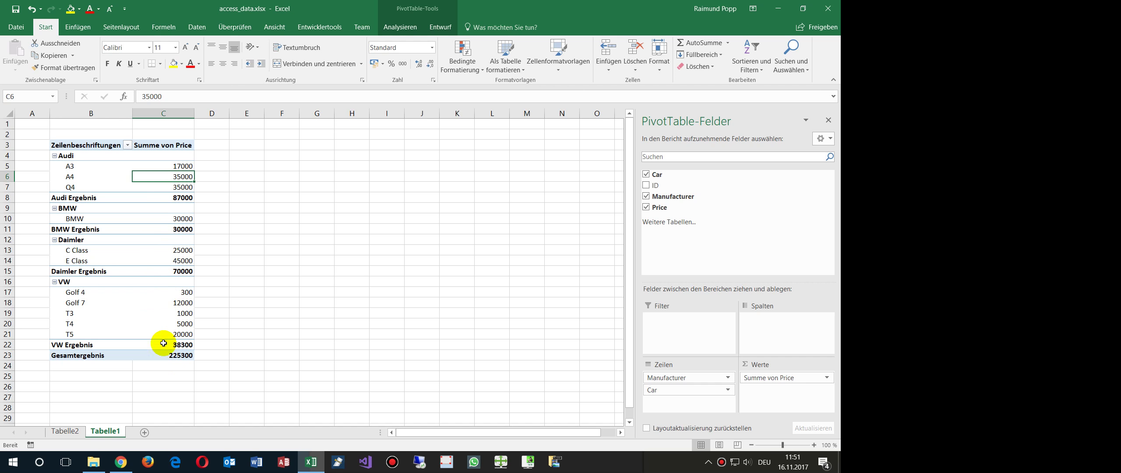
left_click(828, 6)
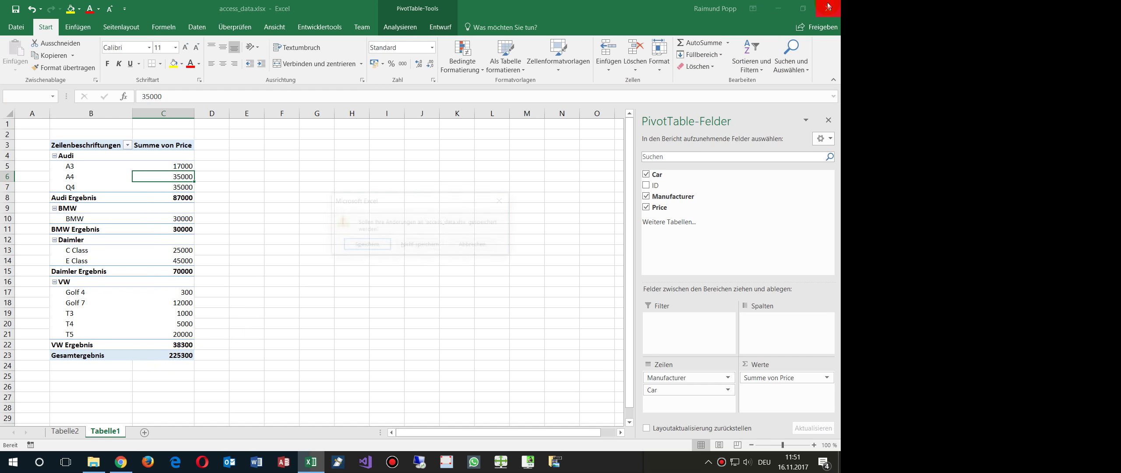
left_click(366, 245)
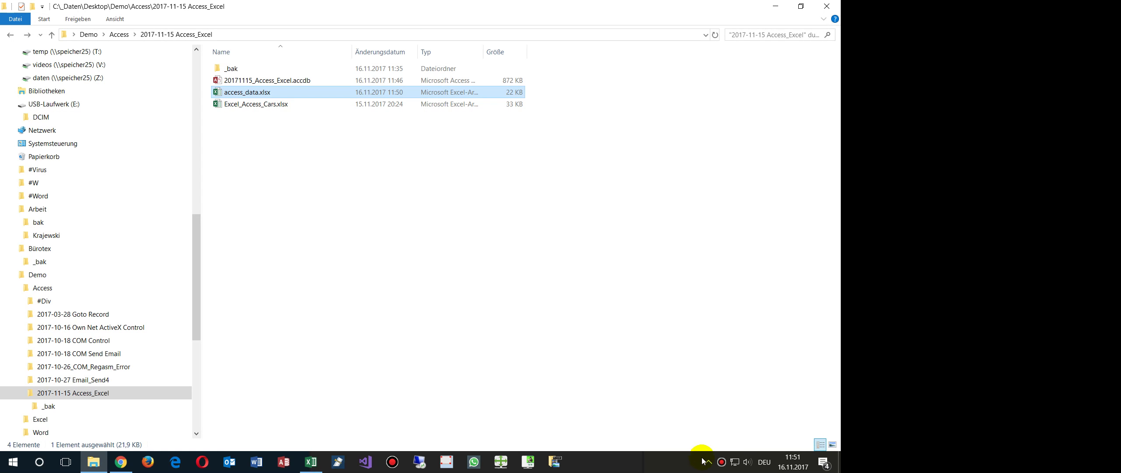